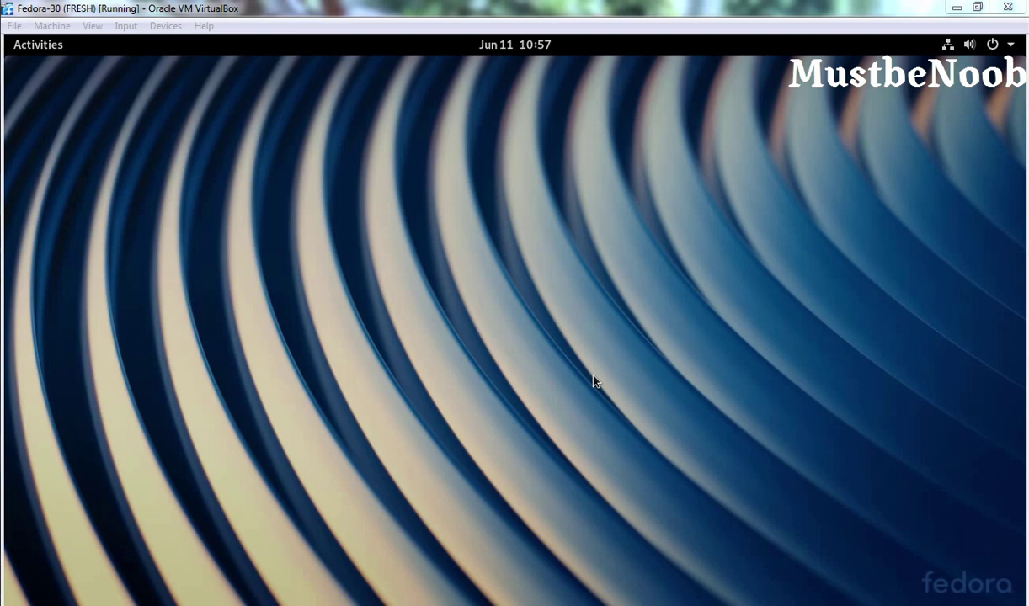
Step: Open a terminal and run "sudo dnf group install deepin-desktop"
click(30, 45)
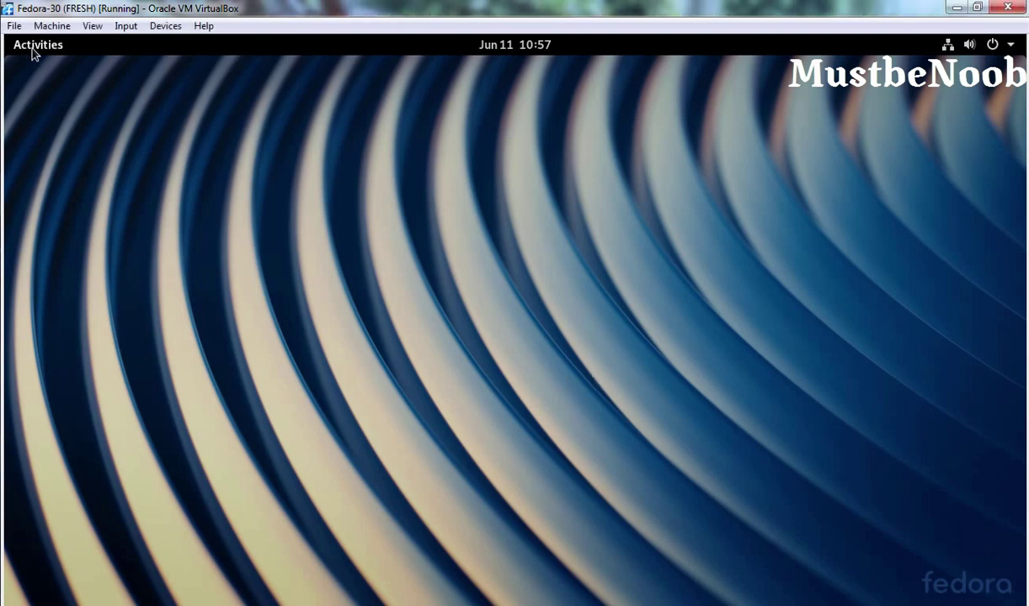
click(42, 452)
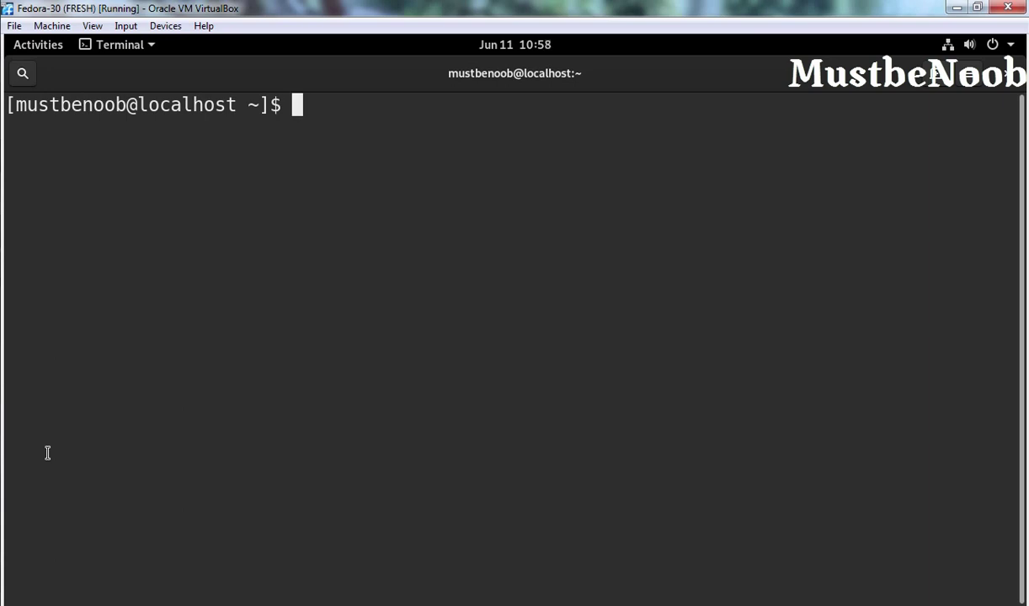
text(sudo )
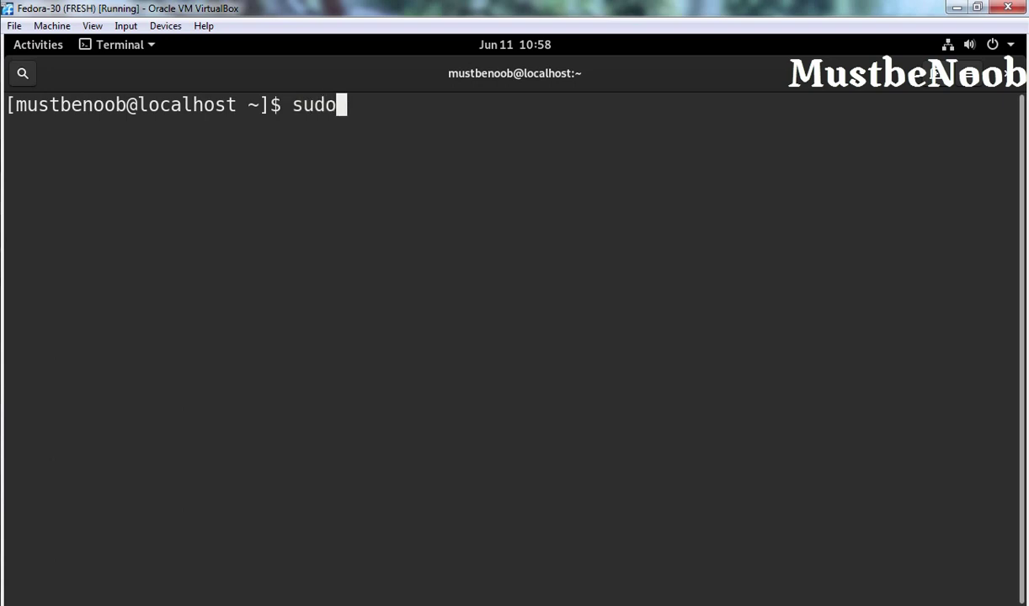
text(dnf )
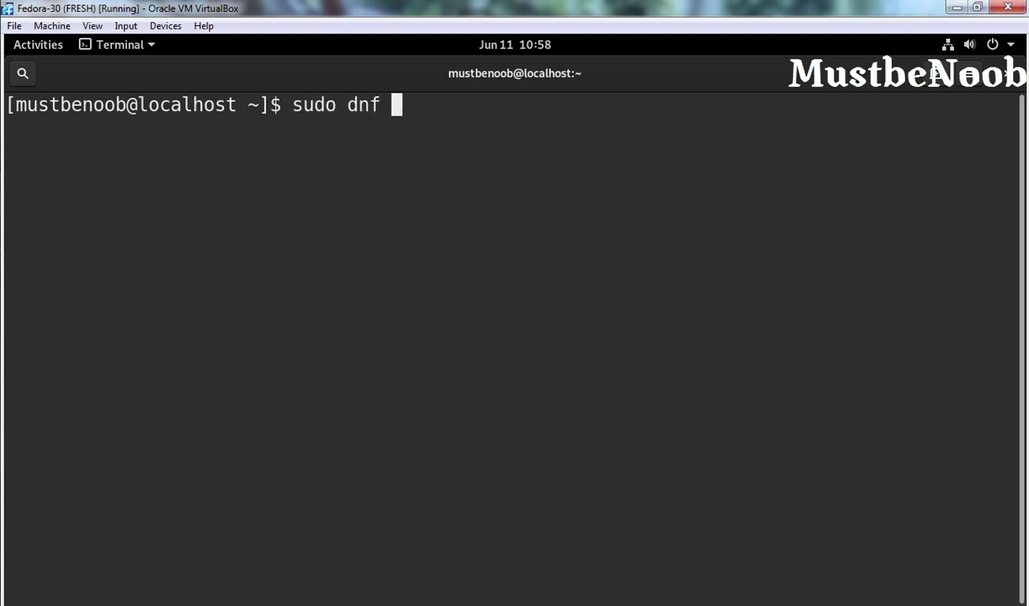
text(group )
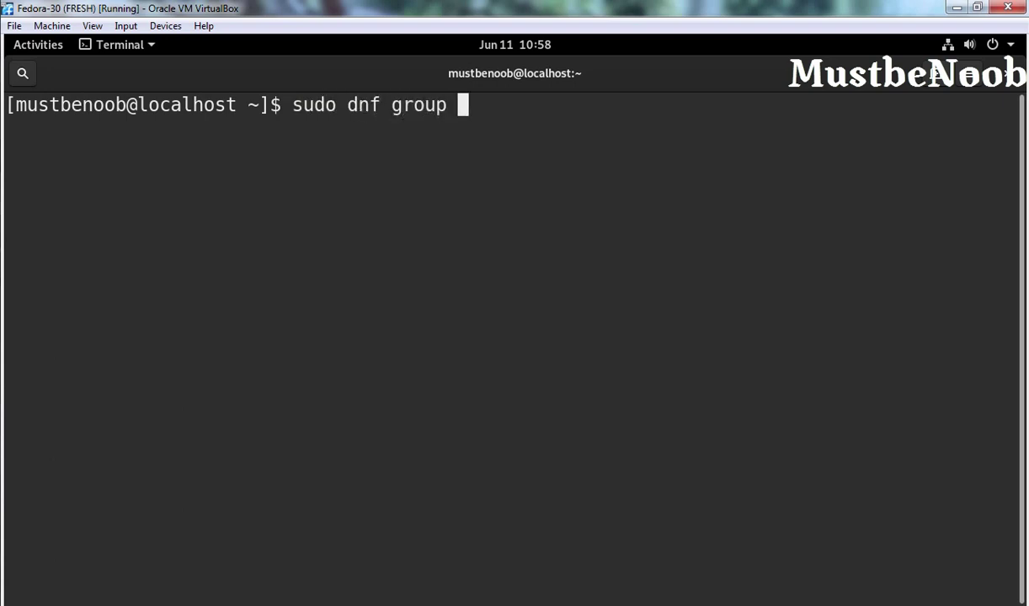
text(install )
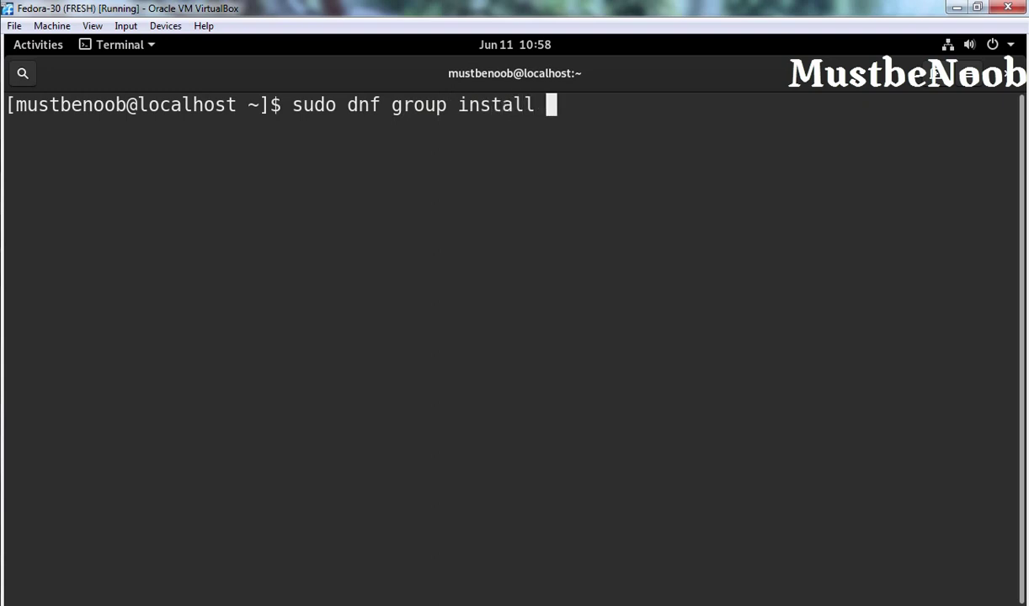
text(deepin)
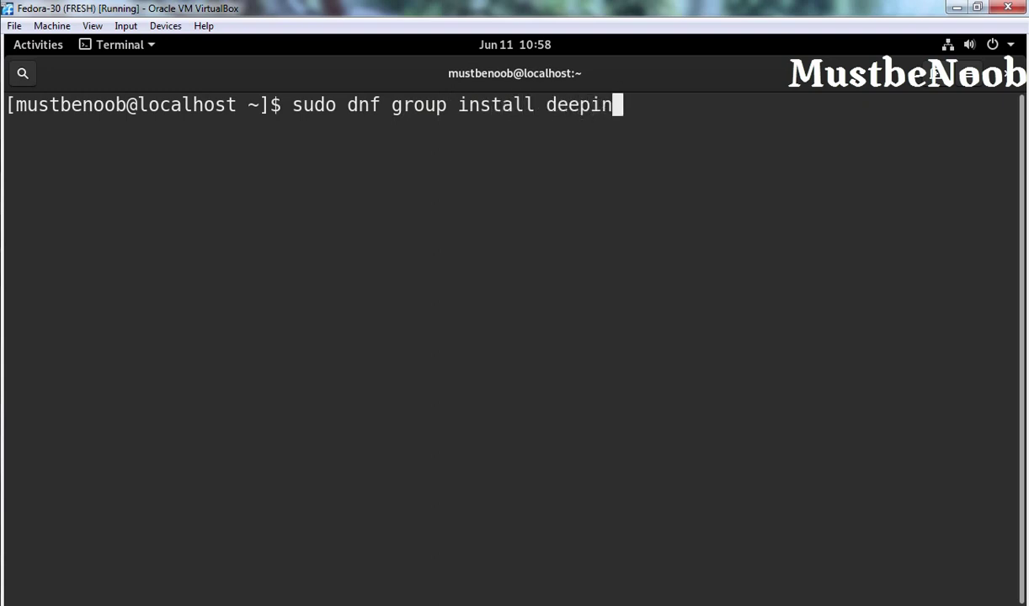
text(-desktop)
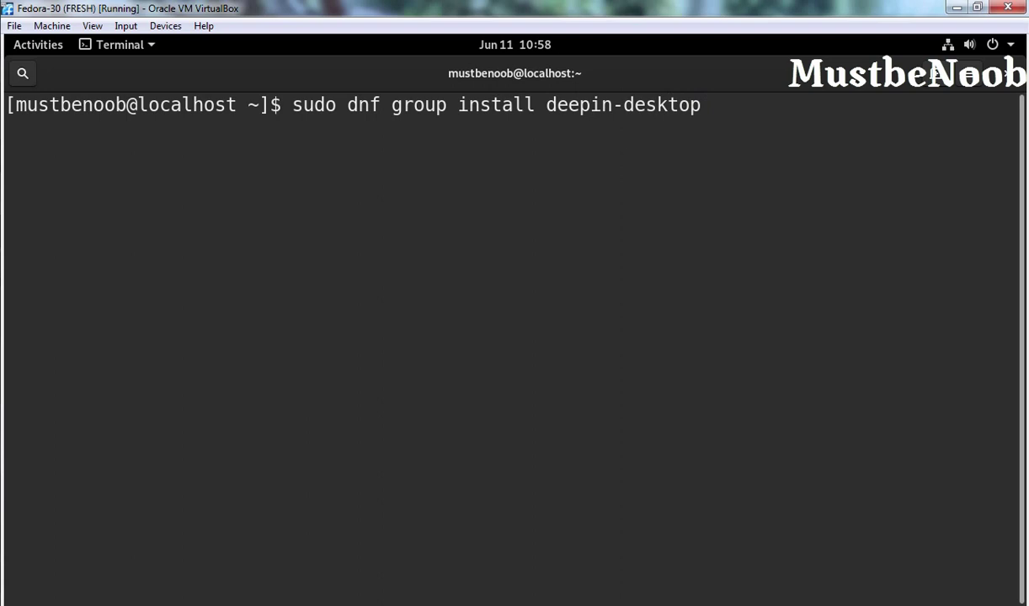
key(Return)
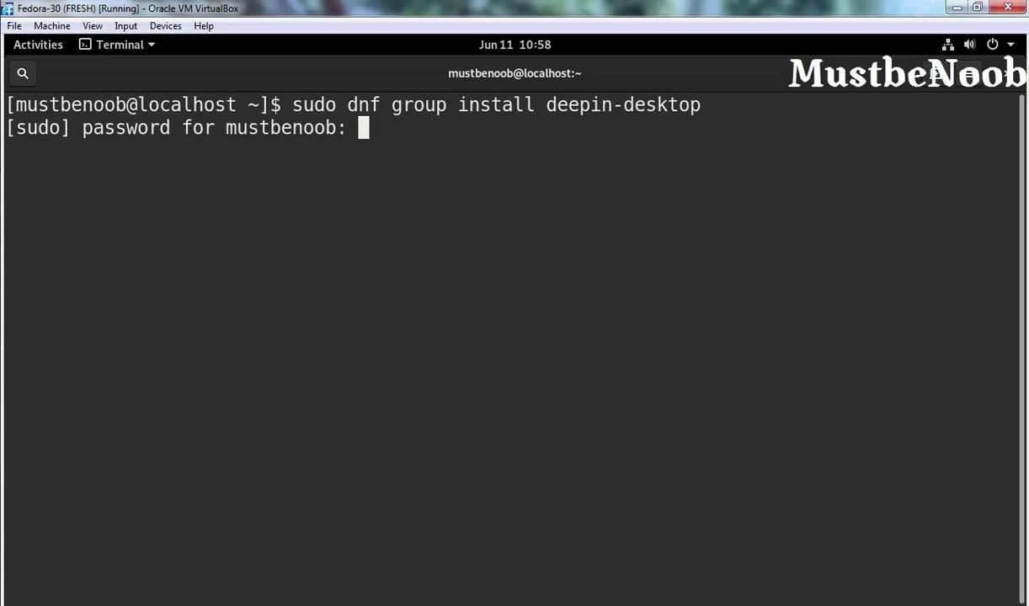
Step: Authenticate with the sudo password and accept the Deepin package installation with "y"
key(Return)
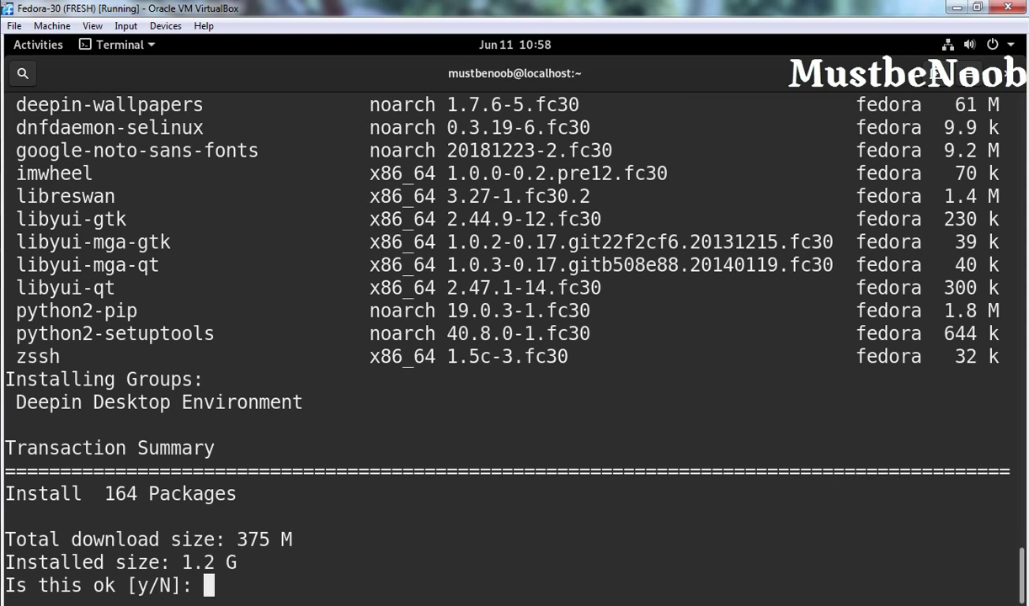
text(y)
key(Return)
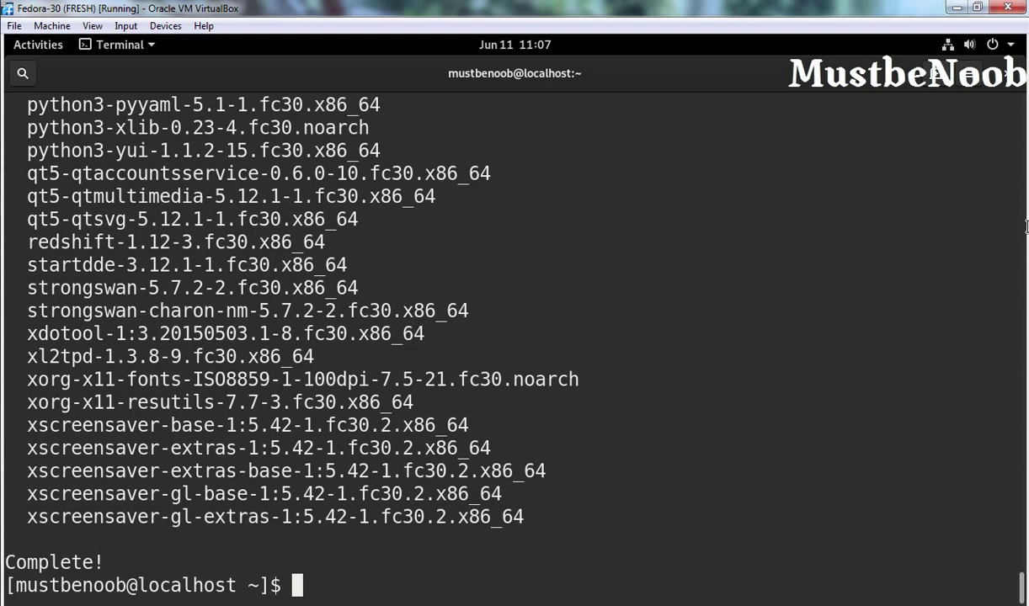
Step: Close the terminal and restart the Fedora system
click(1006, 73)
click(960, 47)
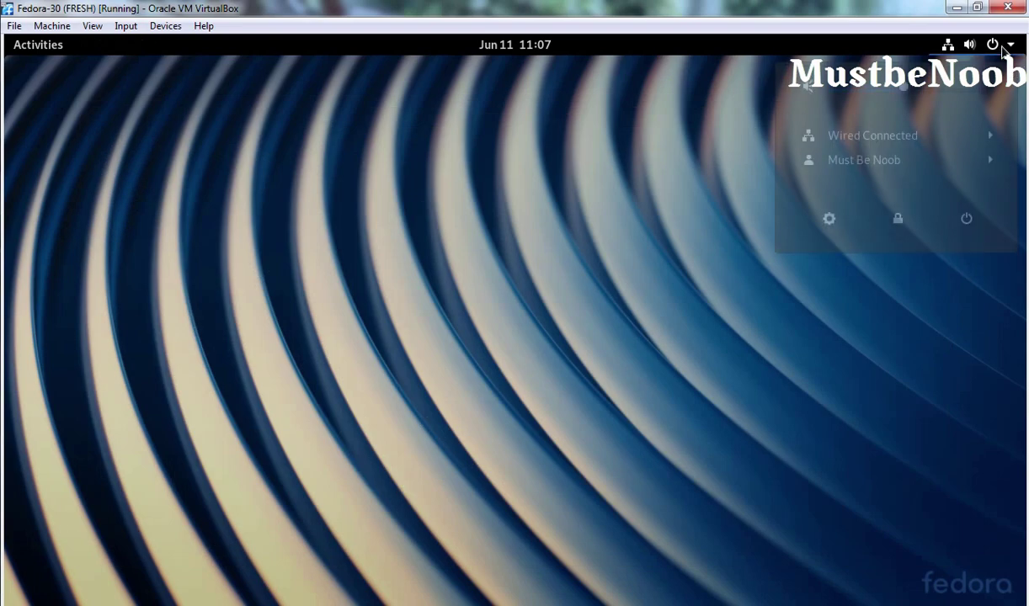
click(965, 224)
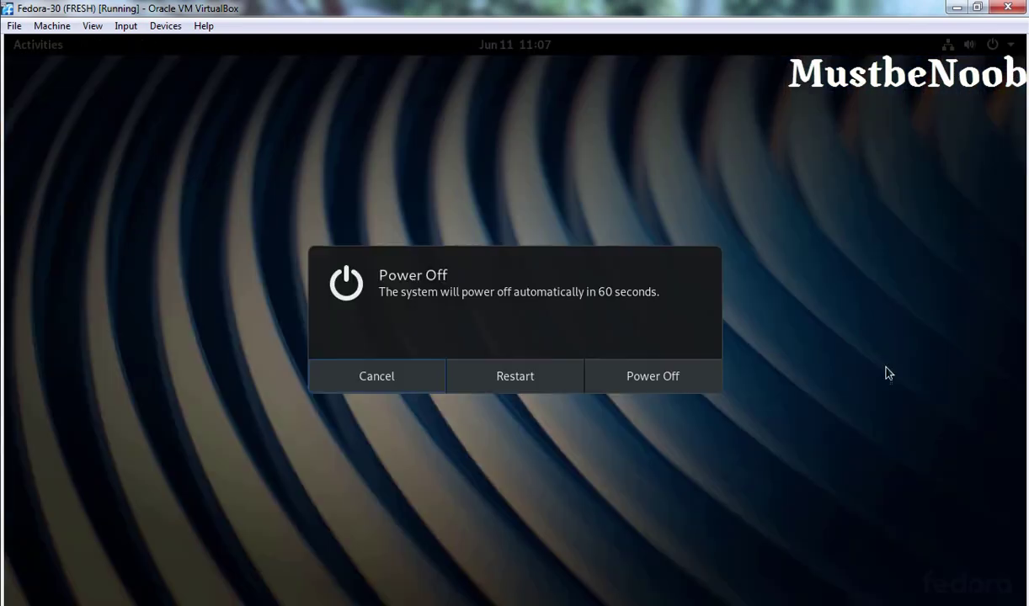
click(556, 382)
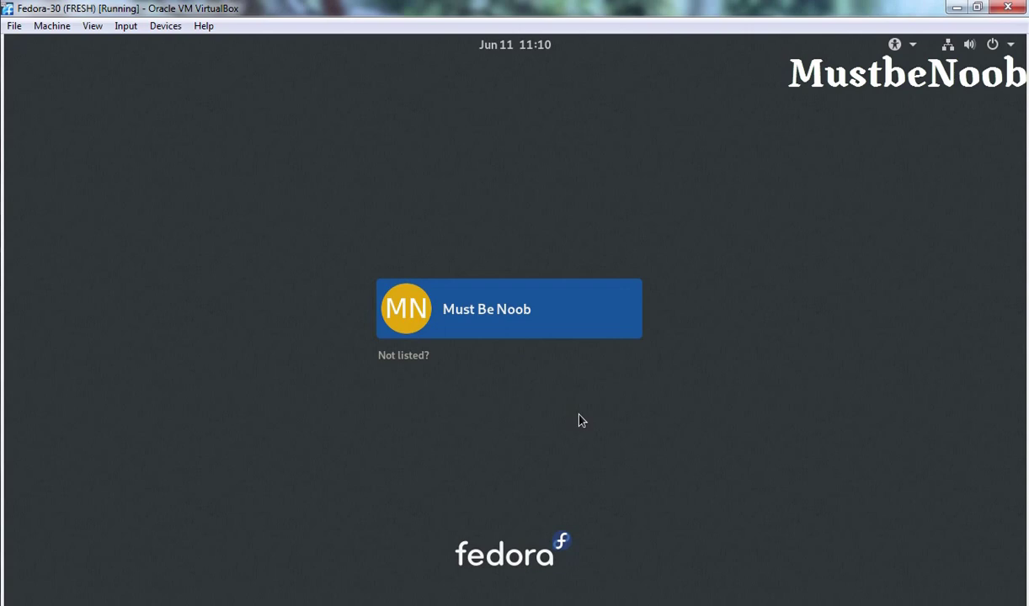
Step: Choose the Deepin session for the listed user and sign in with the account password
click(499, 323)
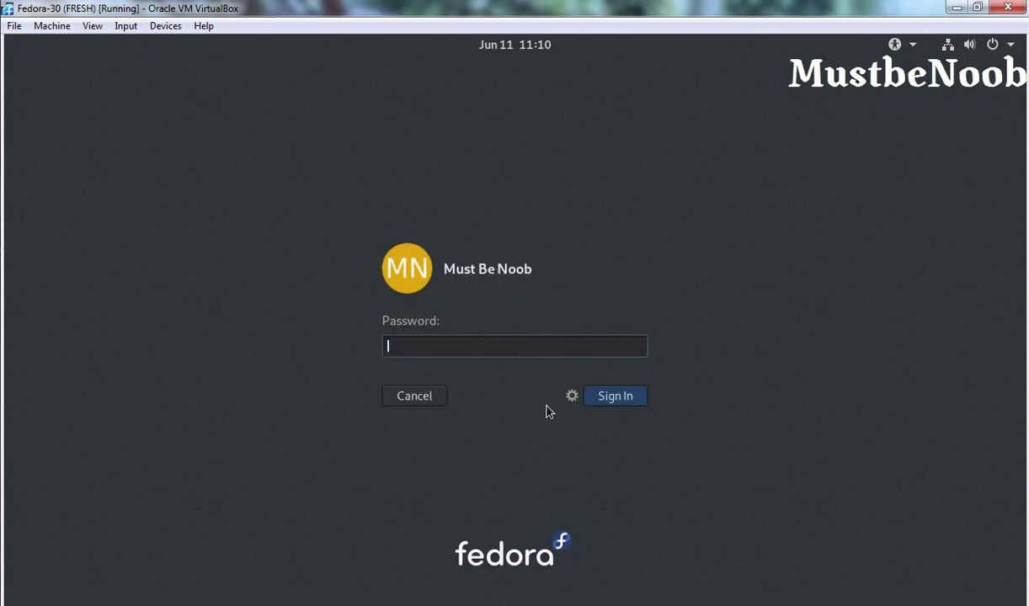
click(571, 398)
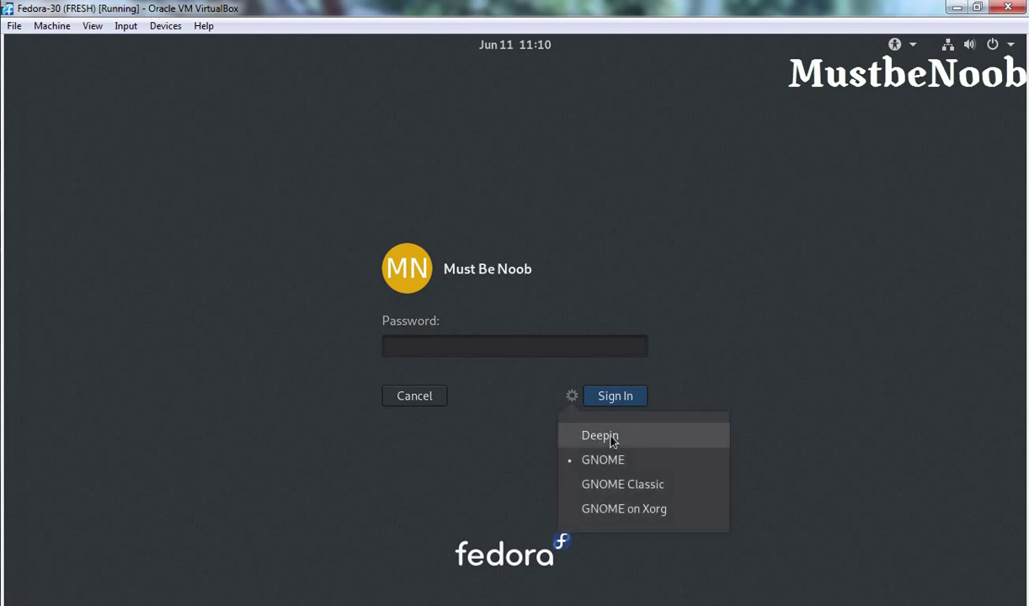
click(601, 437)
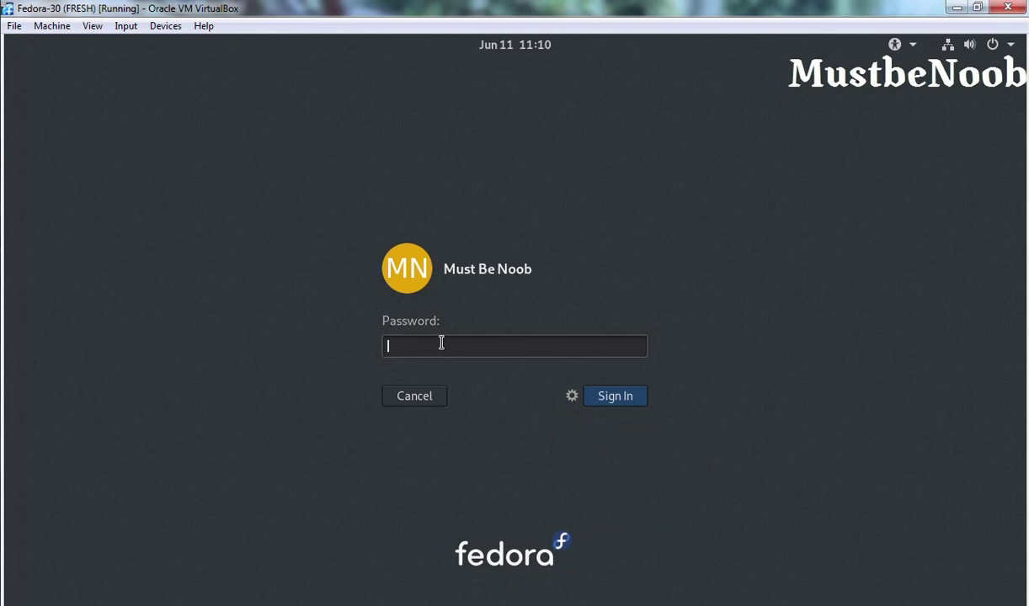
text(*********)
key(Return)
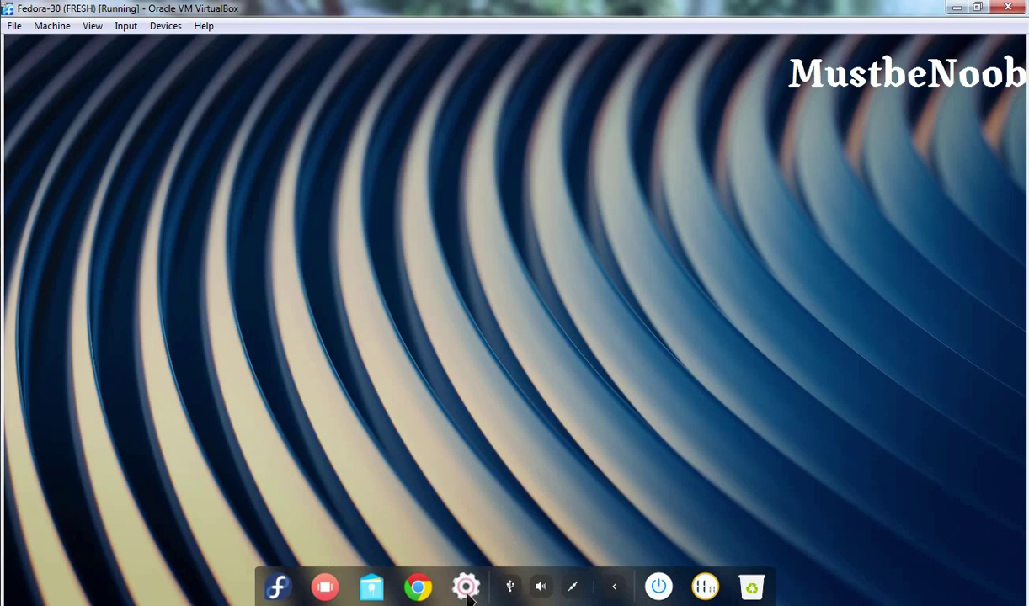
Step: Check the System Information section of the Deepin control center, then close the control center
click(465, 587)
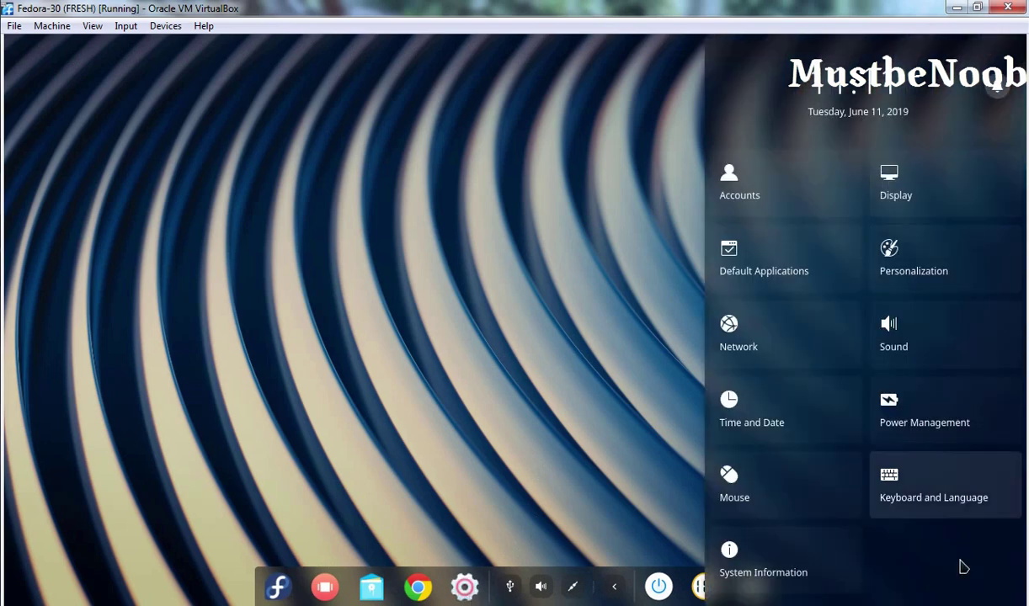
click(777, 564)
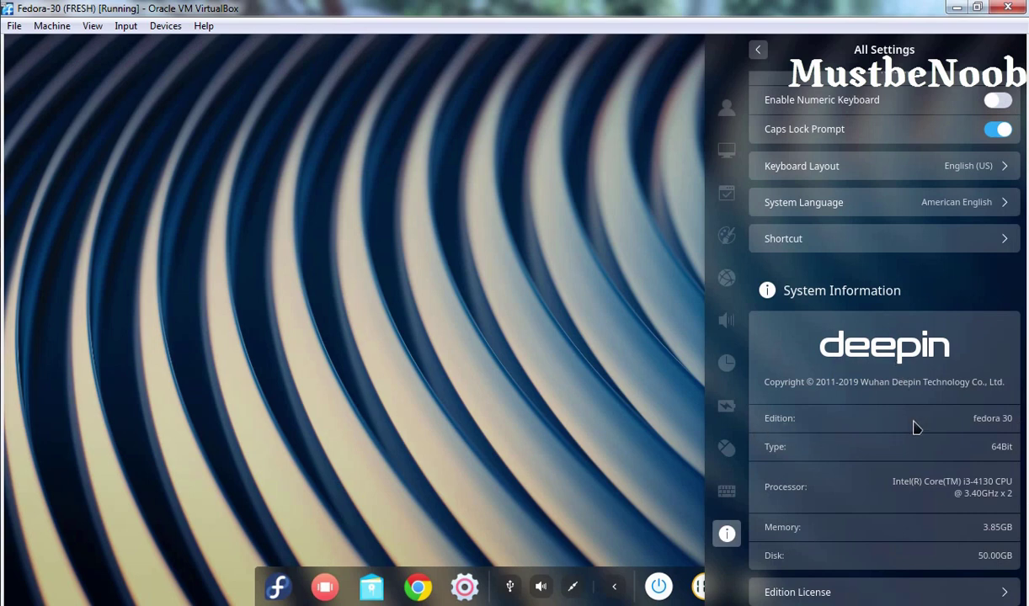
click(354, 320)
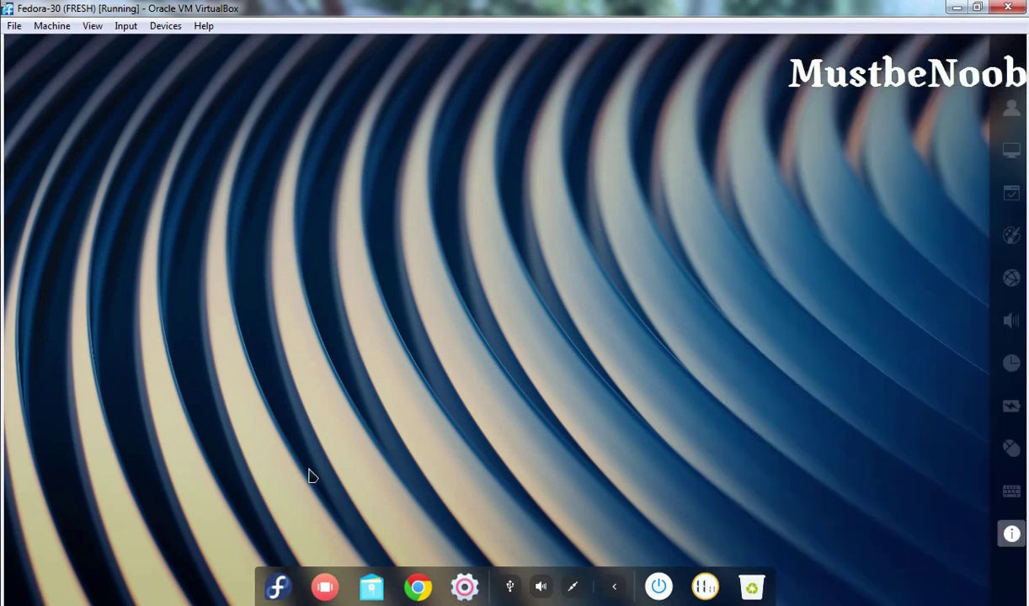
Step: Switch the application launcher from full screen to the compact menu and browse its applications and categories
click(277, 590)
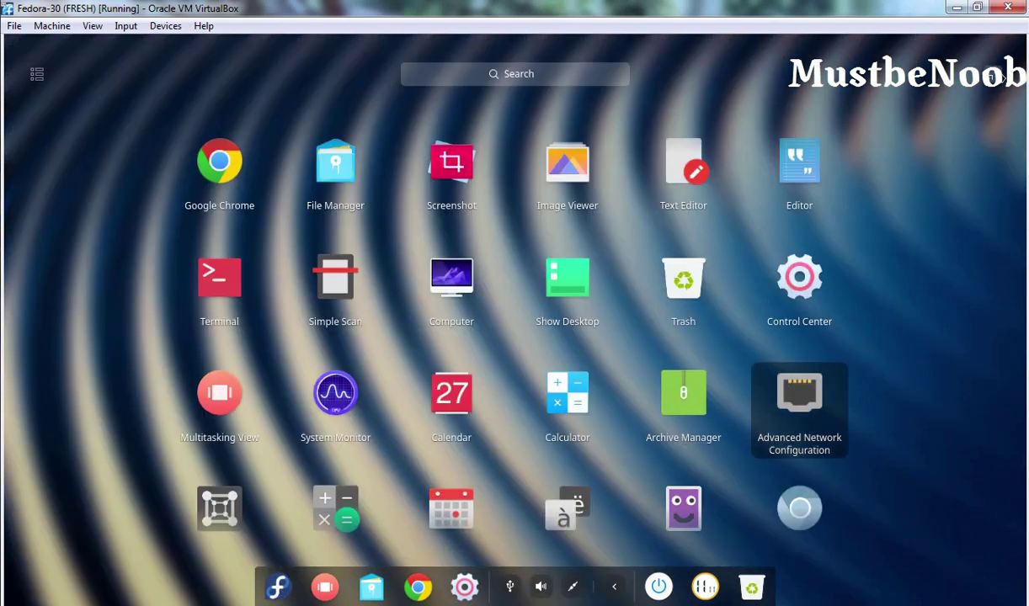
click(953, 72)
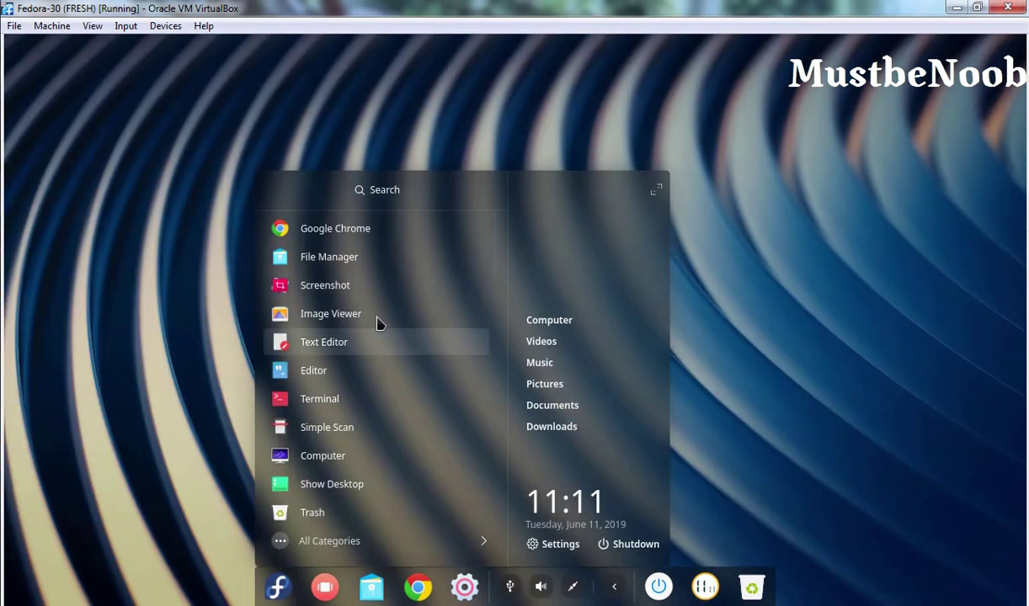
scroll(340, 341, down, 5)
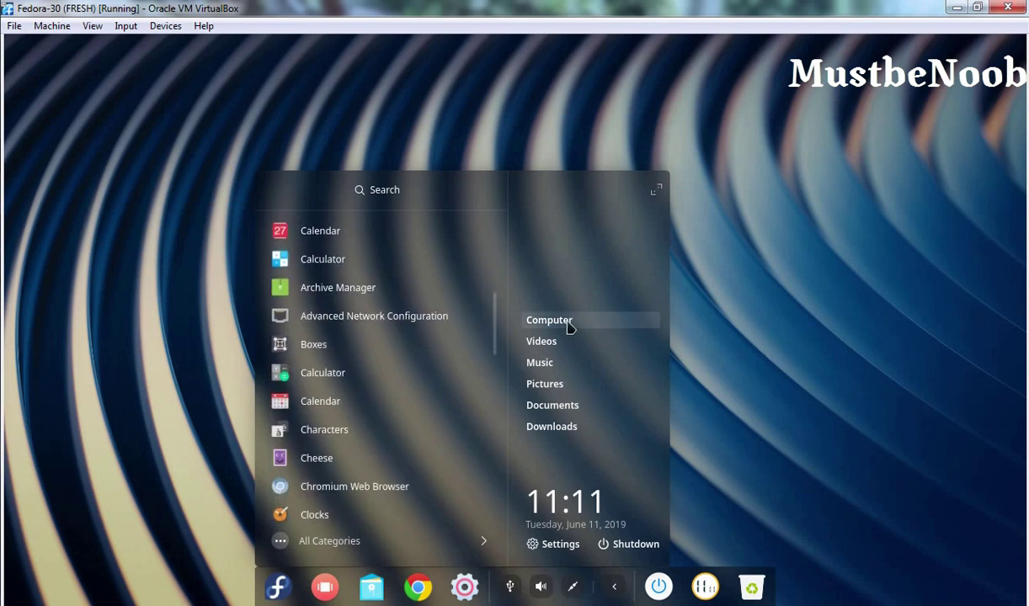
scroll(396, 443, down, 3)
click(328, 543)
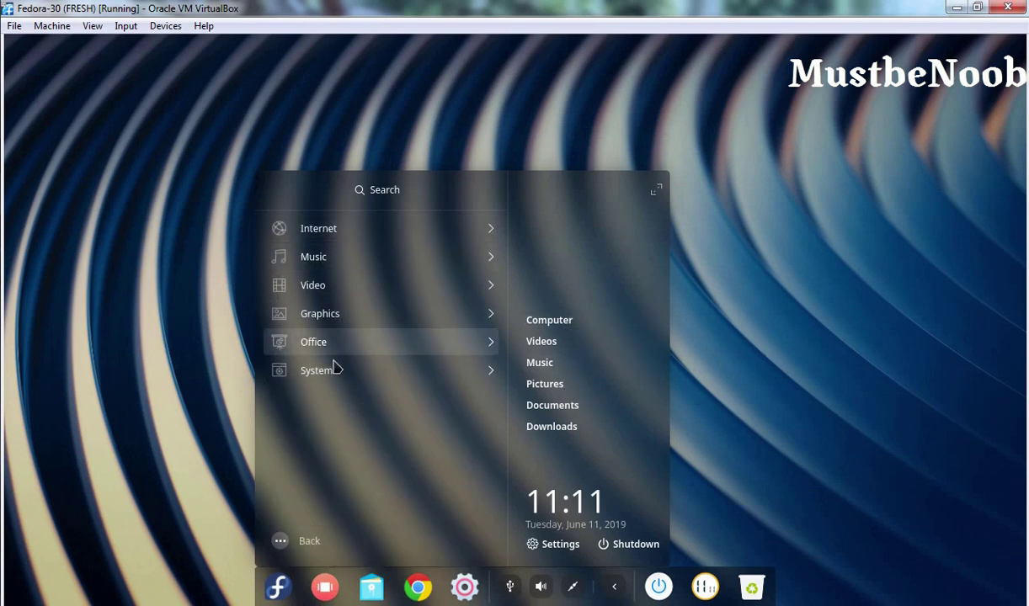
Step: Examine the available window and icon themes in the Personalization settings, then close the control center
click(556, 544)
scroll(884, 295, up, 5)
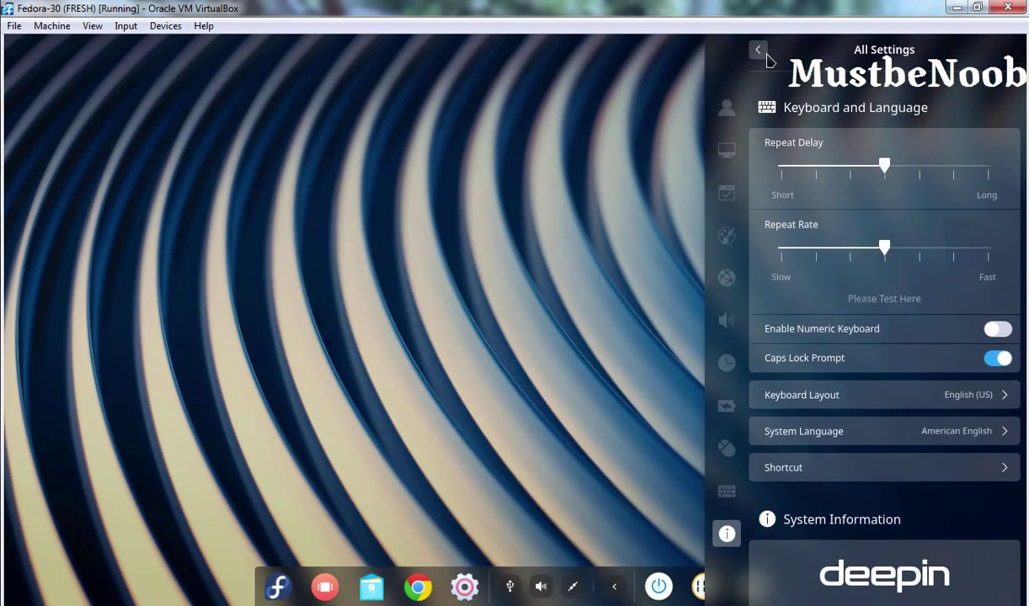
click(757, 49)
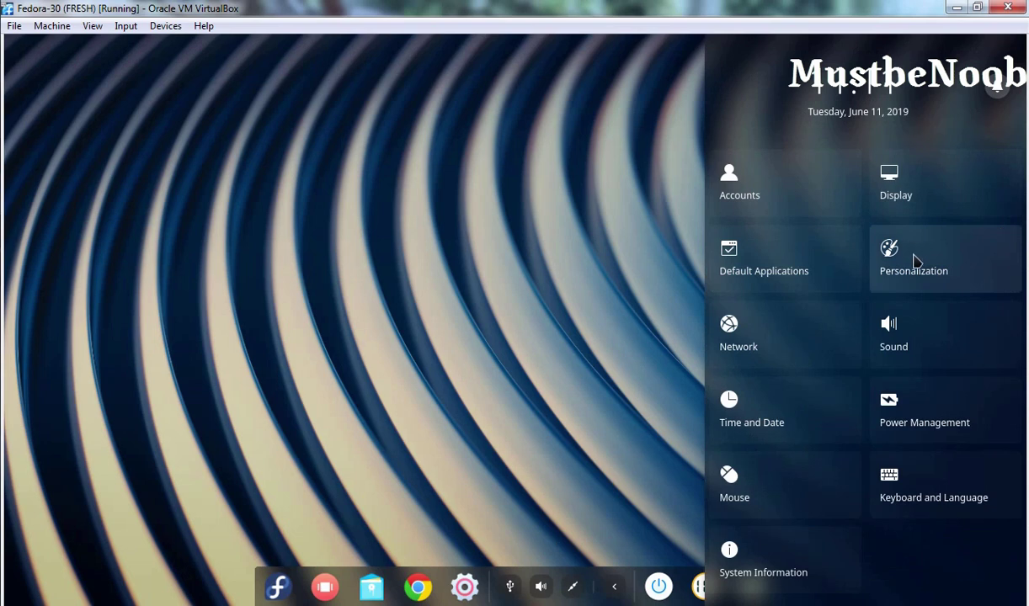
click(914, 261)
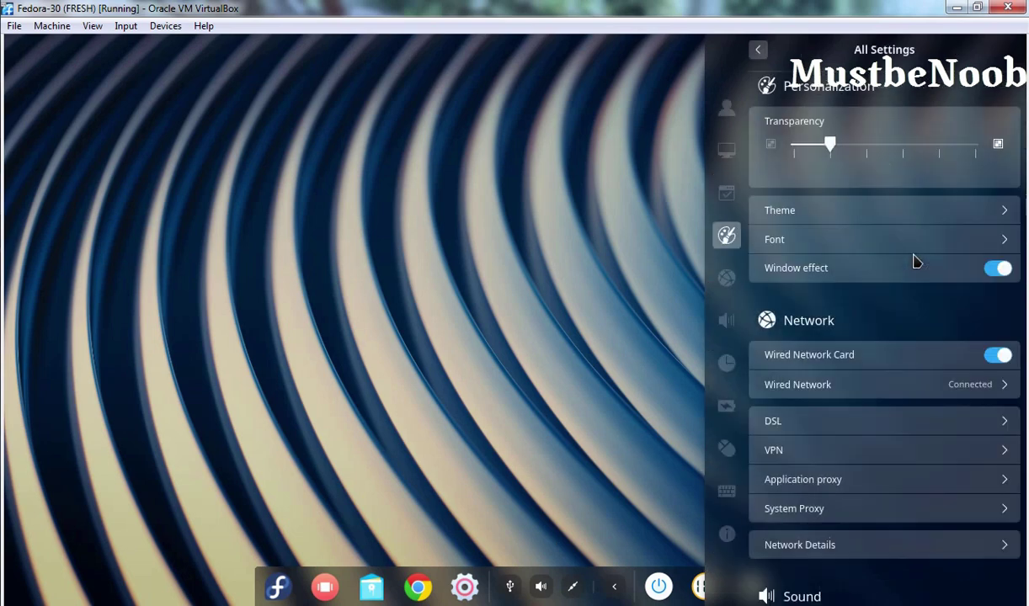
click(798, 216)
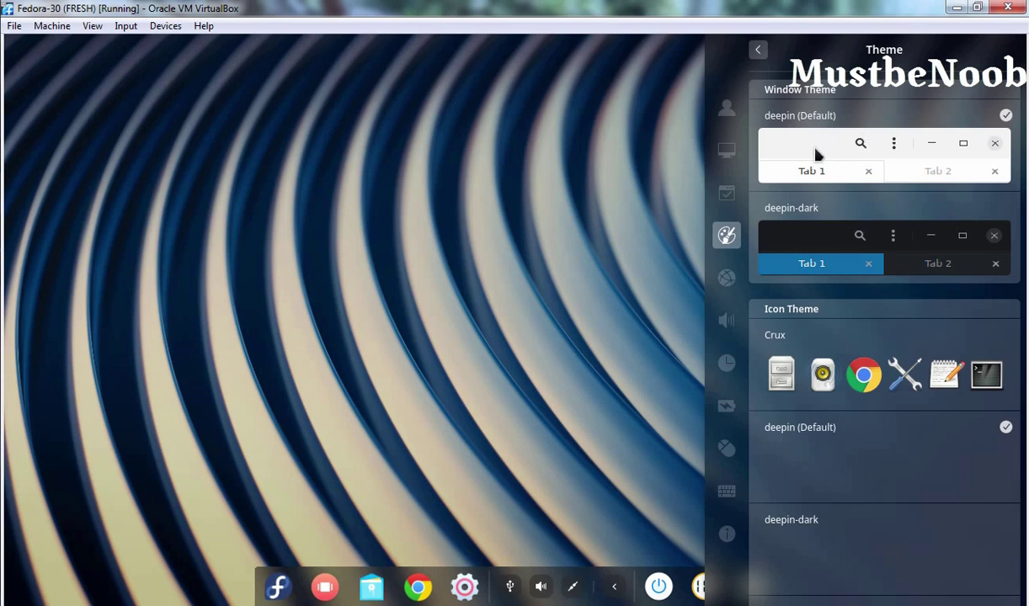
scroll(868, 340, down, 5)
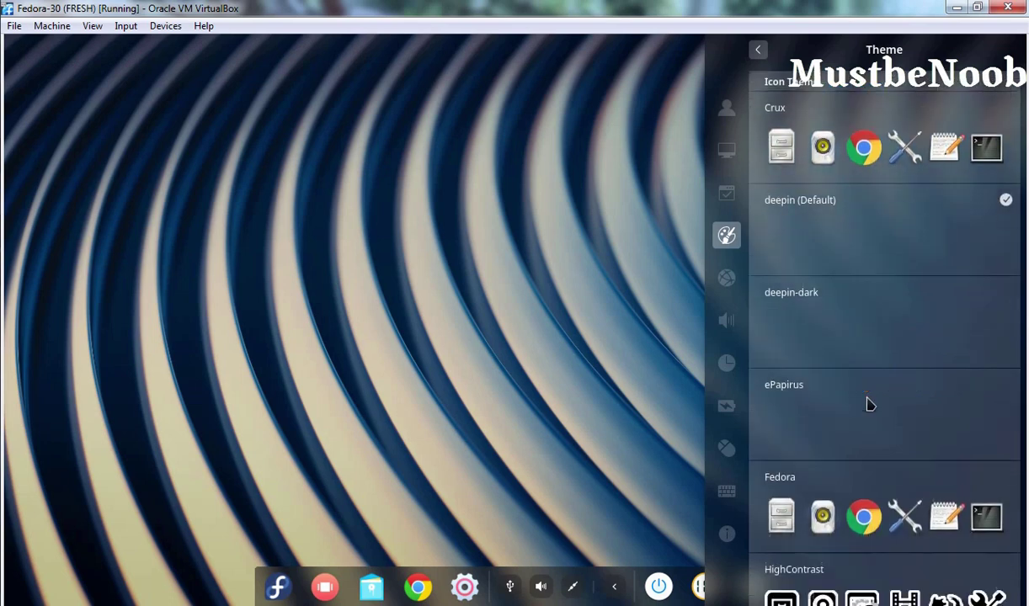
scroll(868, 403, down, 3)
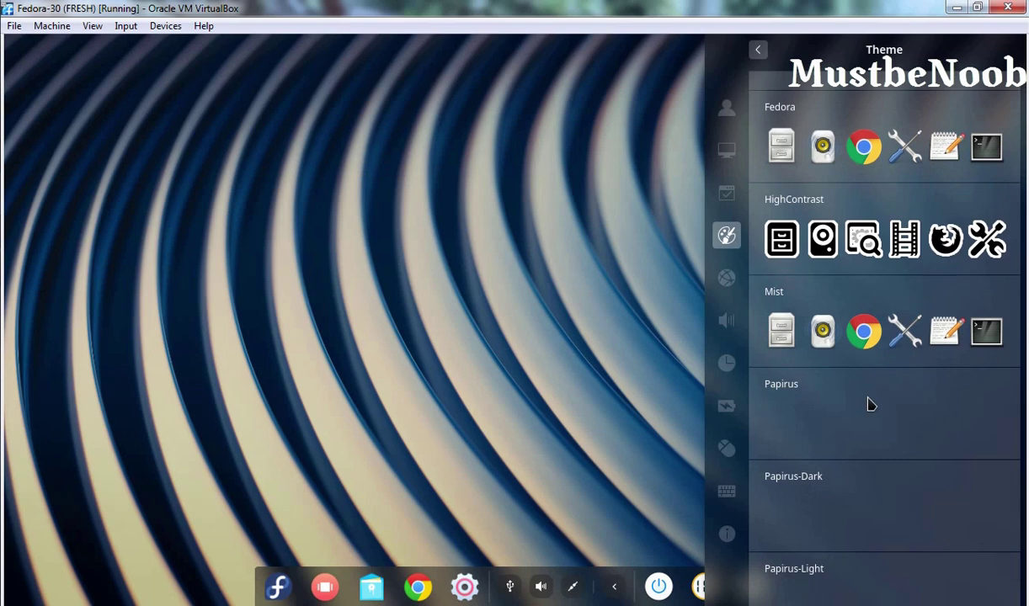
scroll(965, 409, up, 5)
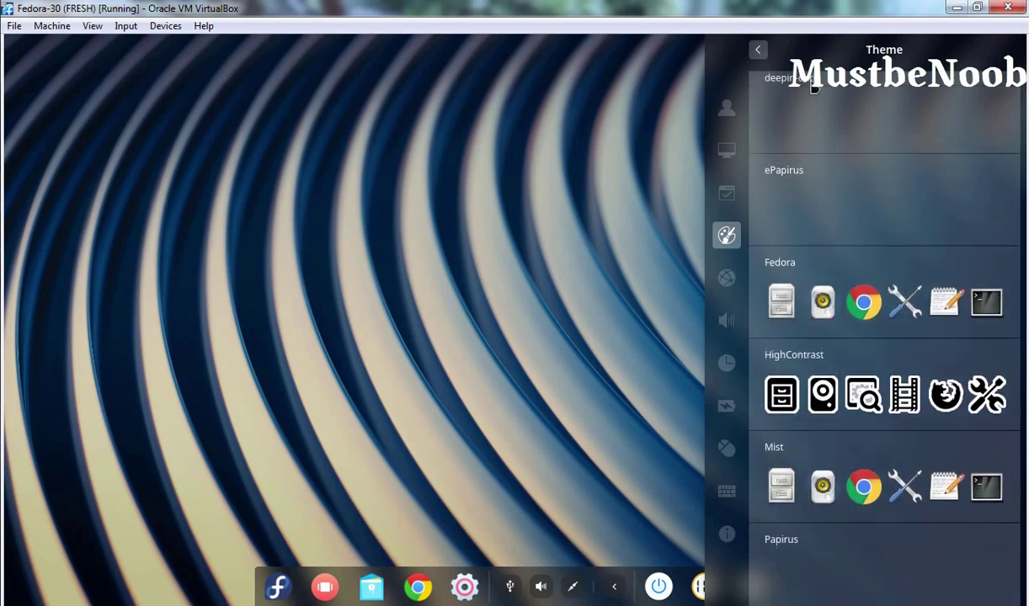
click(756, 53)
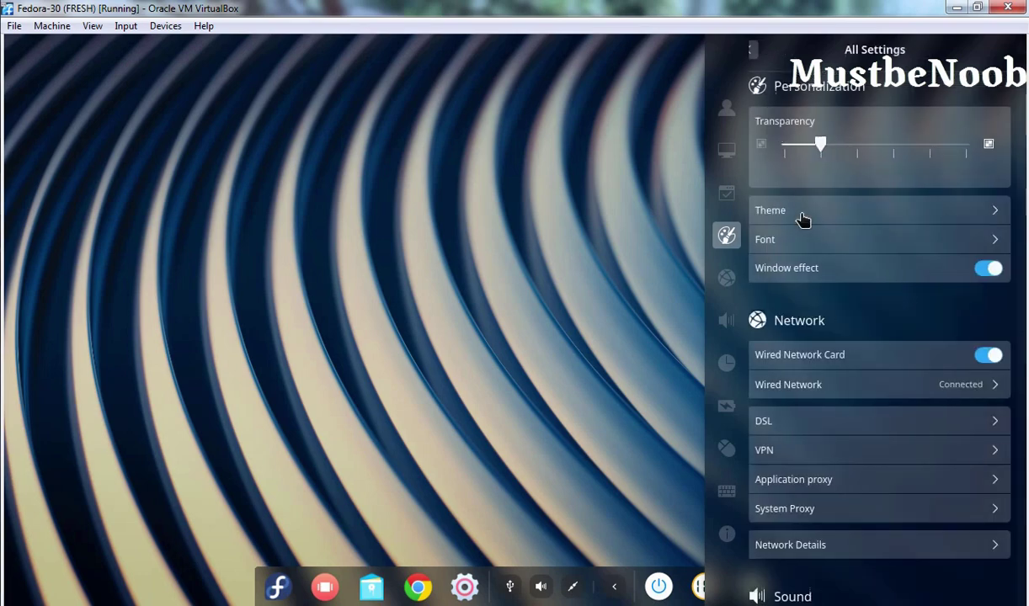
click(757, 49)
click(383, 341)
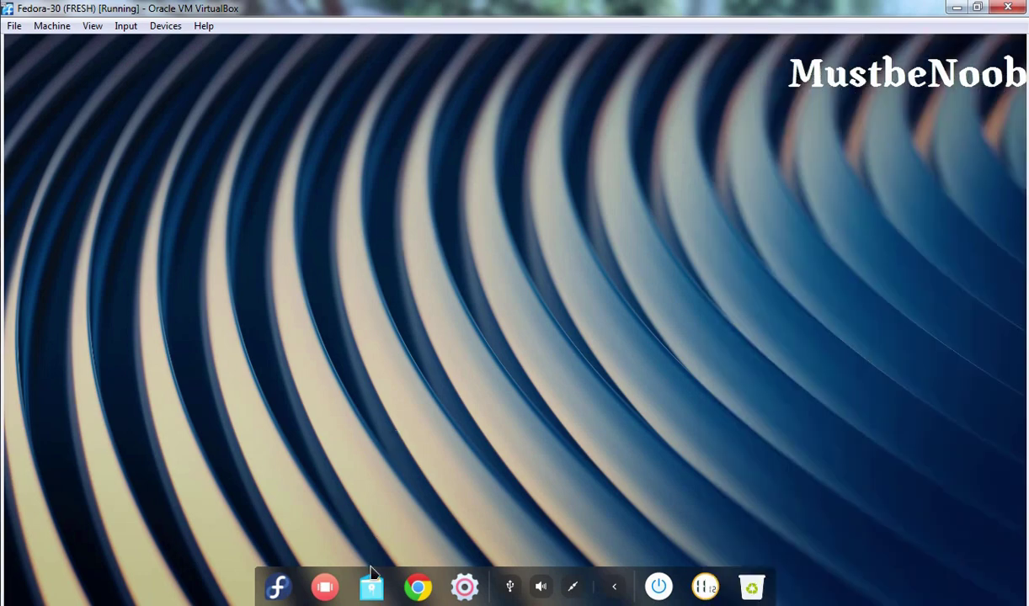
Step: Open the file manager and switch it to Dark Theme
click(373, 590)
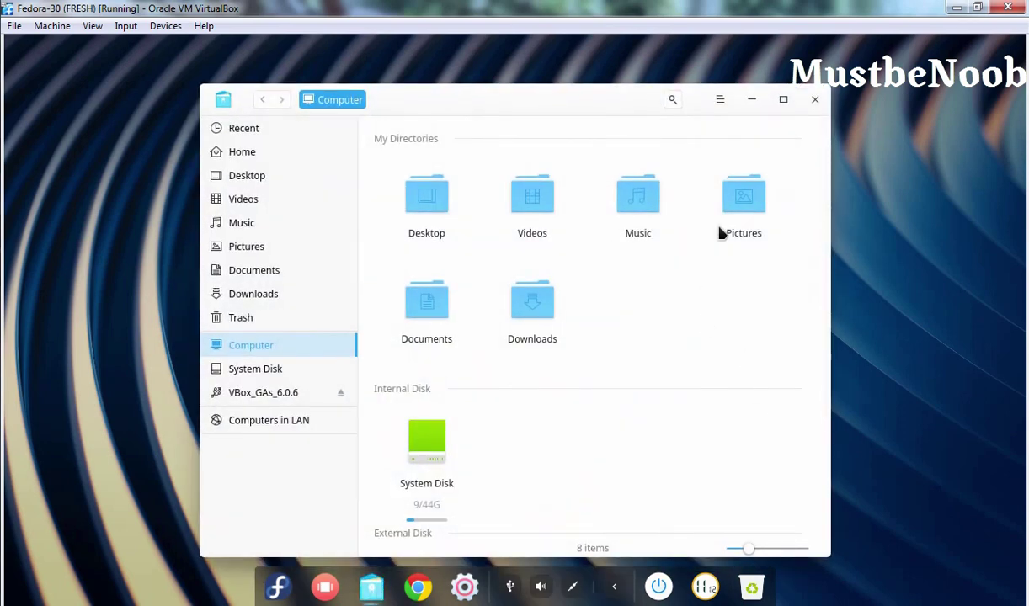
click(720, 103)
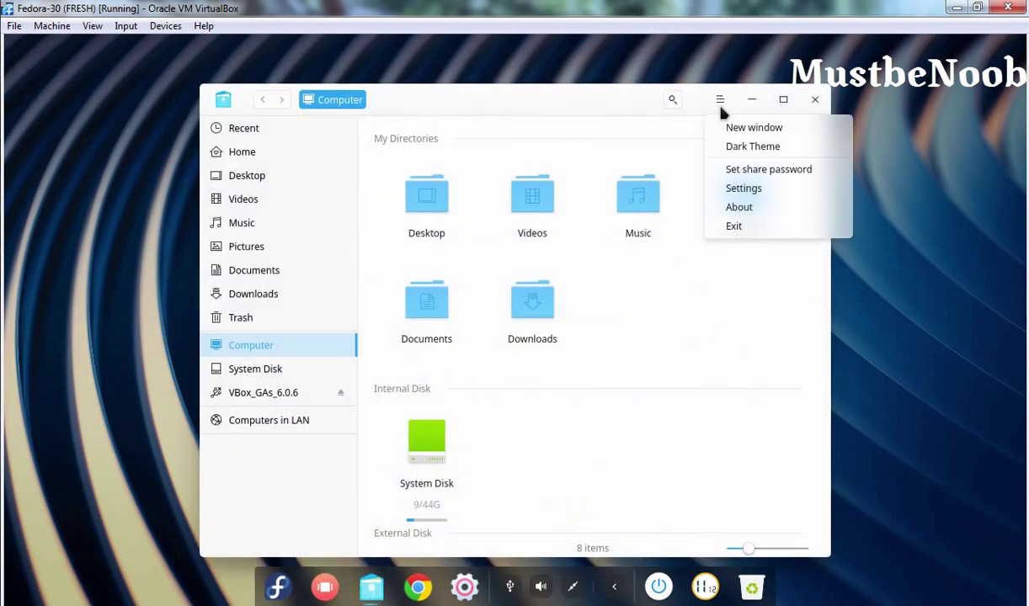
click(760, 150)
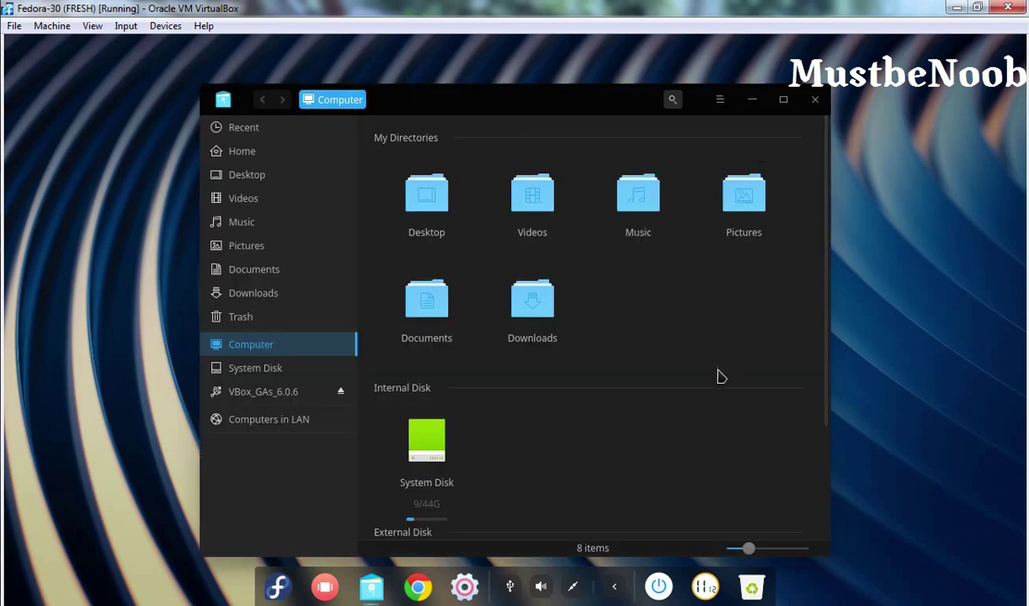